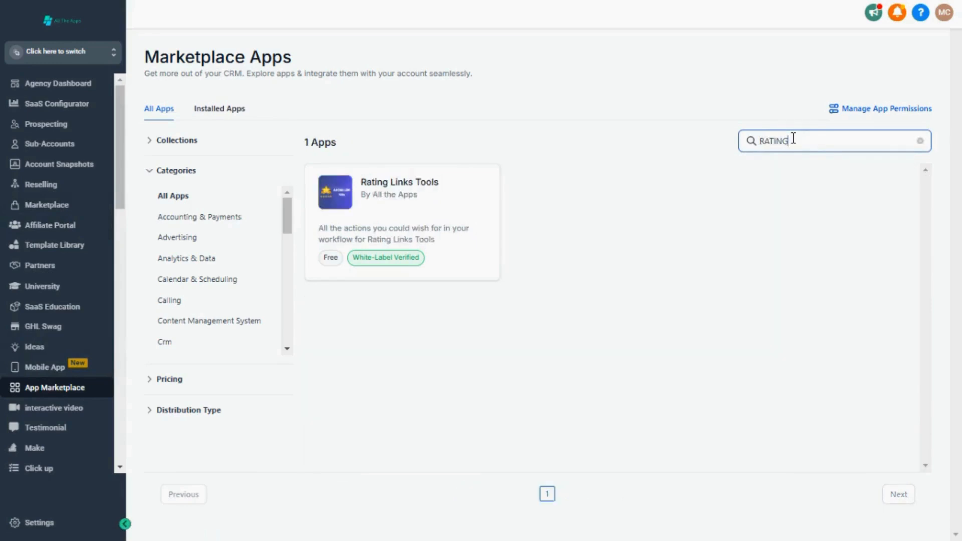
Step: Open the Rating Links Tools app page and start its installation
click(451, 203)
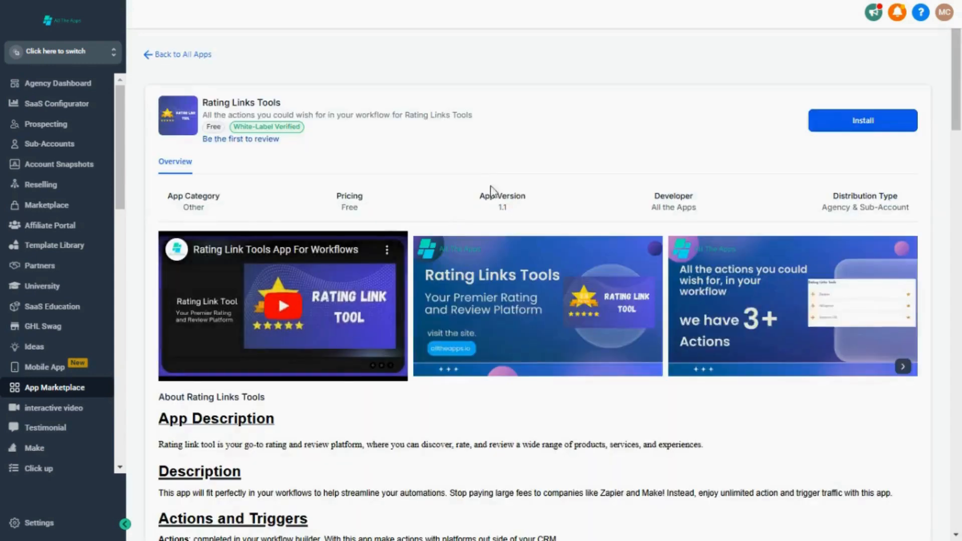
click(899, 121)
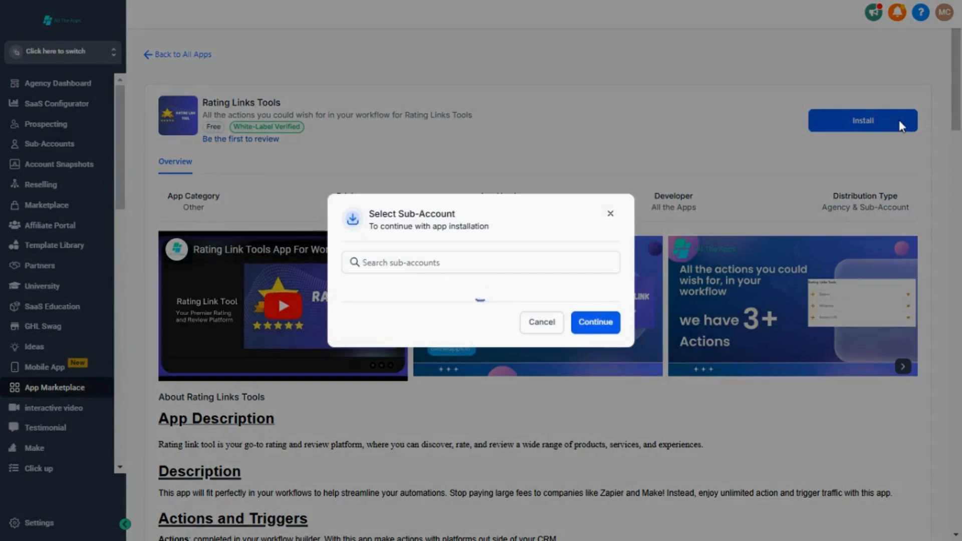
click(446, 261)
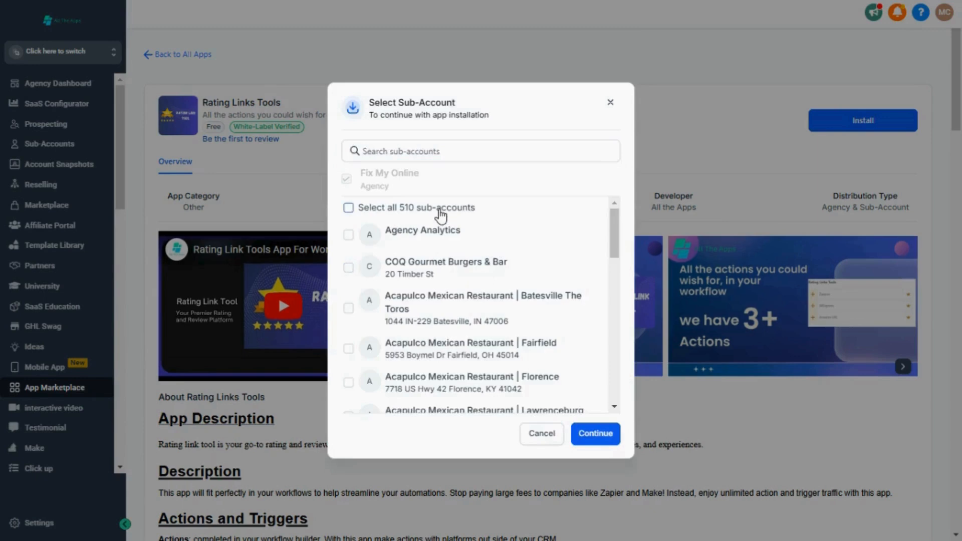
Step: Leave the option for all sub-accounts unselected and search the sub-accounts for "location"
click(440, 212)
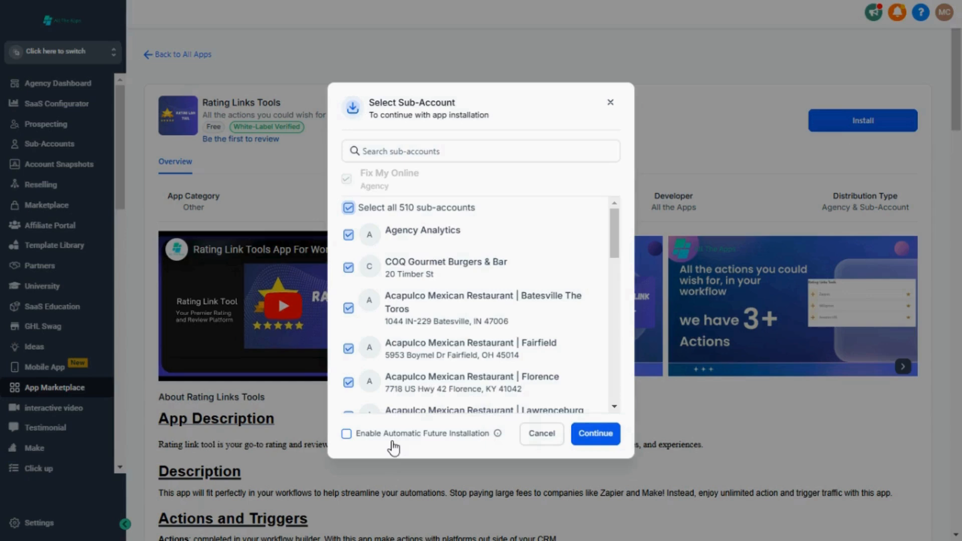
click(388, 208)
click(437, 151)
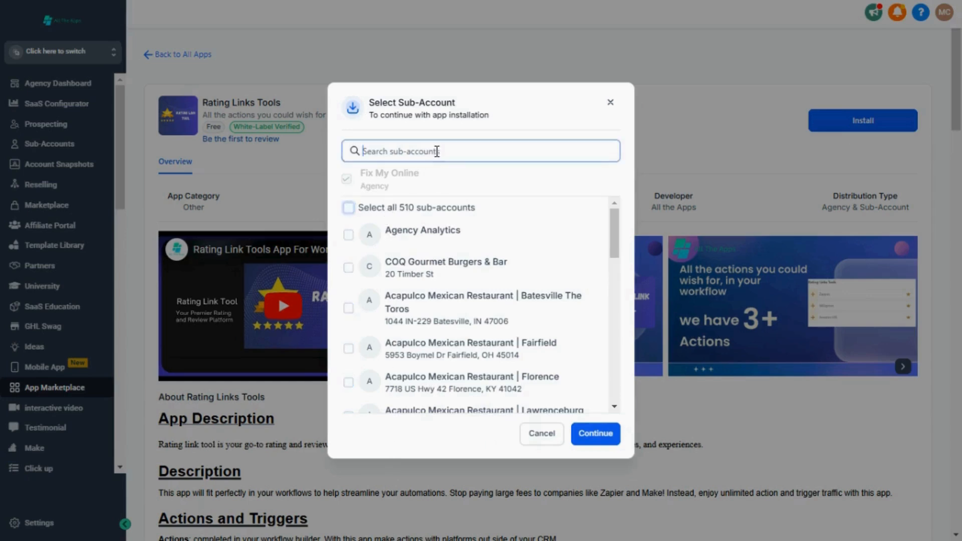
text(locato)
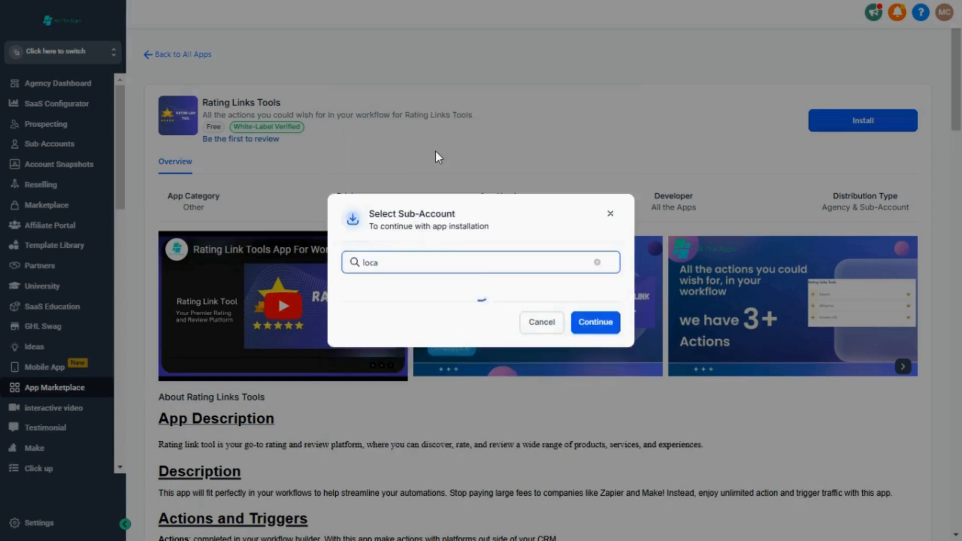
key(BackSpace)
text(ion)
key(BackSpace)
key(BackSpace)
key(BackSpace)
text(ion)
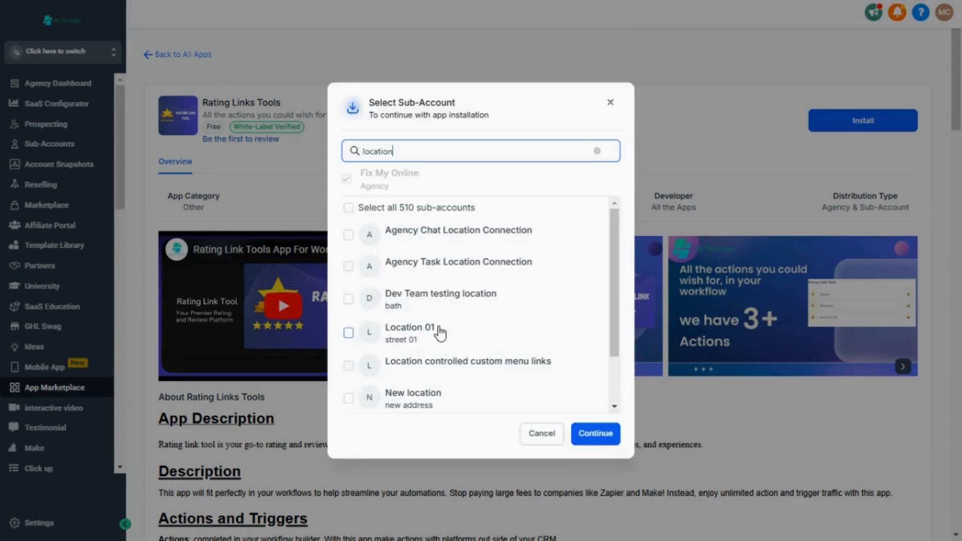
Step: Choose the Location 01 sub-account and allow the Rating Links Tools installation there
click(440, 333)
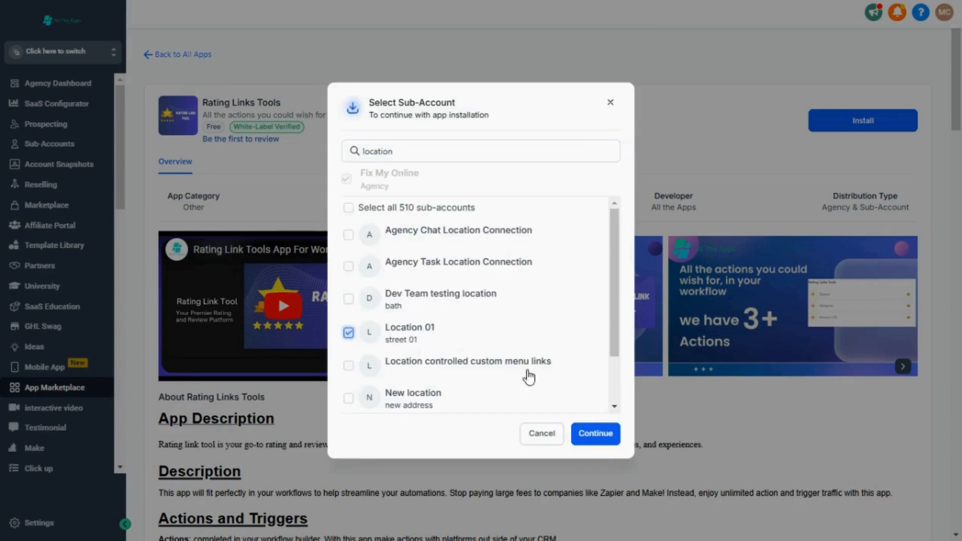
click(602, 434)
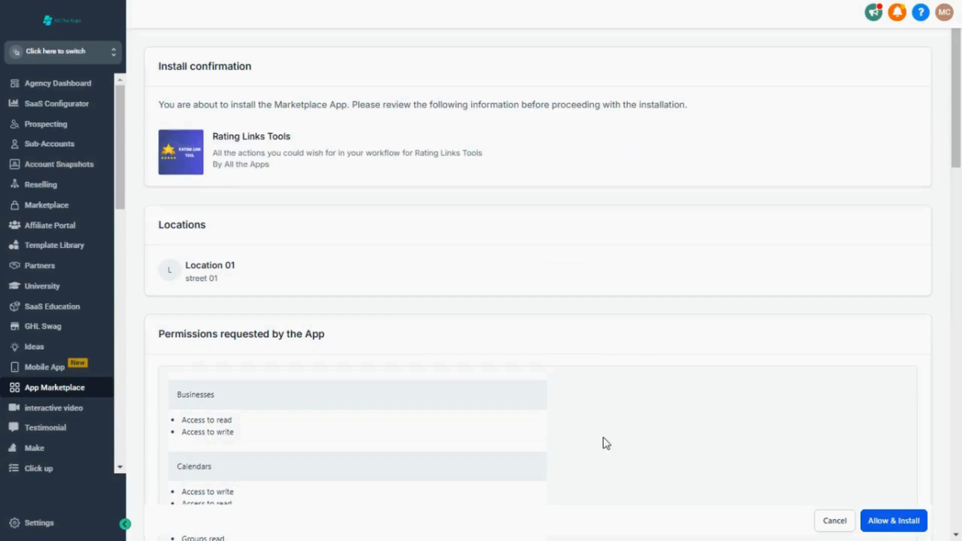
click(905, 524)
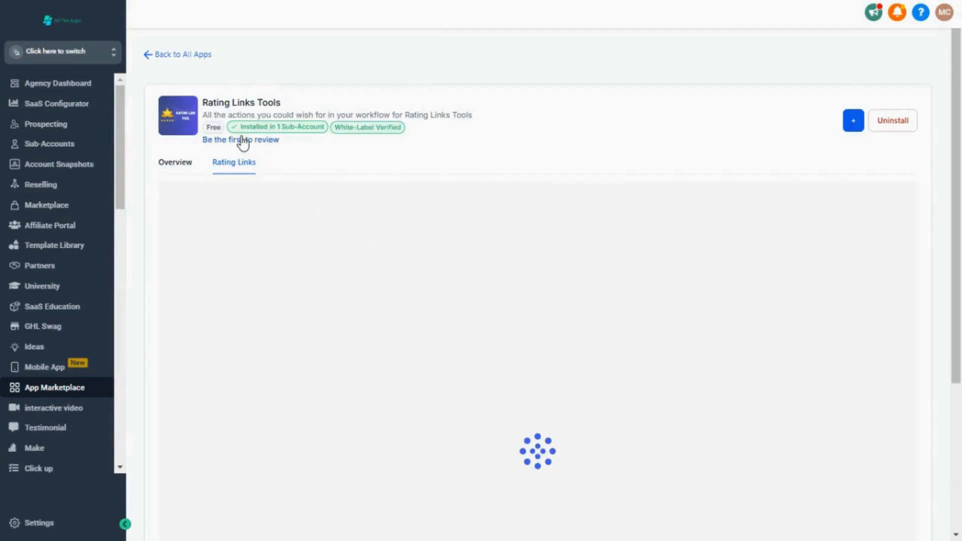
Step: Search the account switcher for "location" and switch to the Location 01 sub-account
click(63, 57)
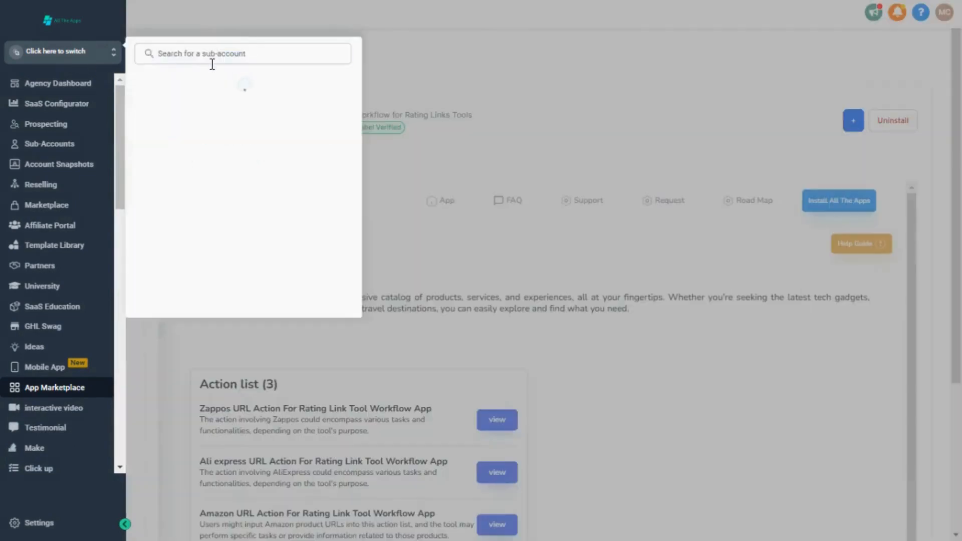
text(location)
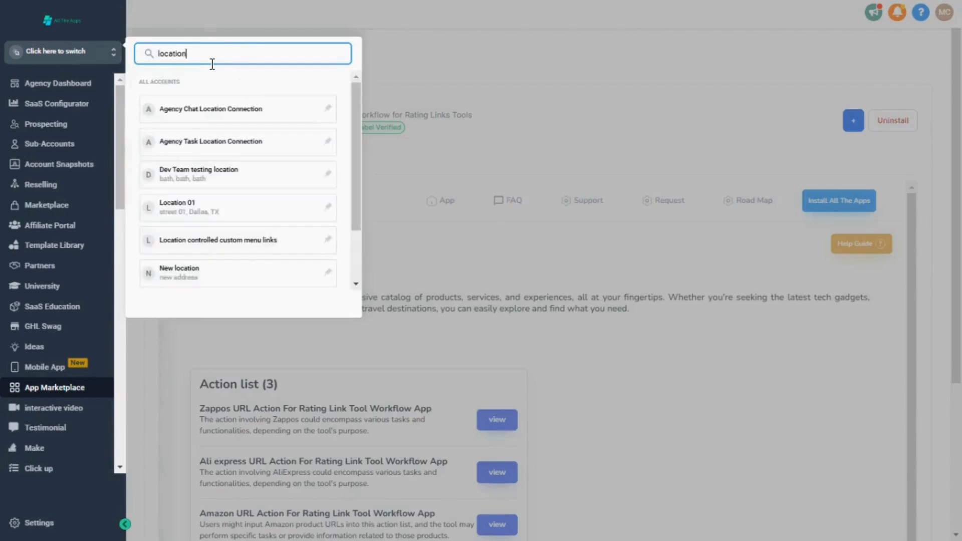
click(222, 206)
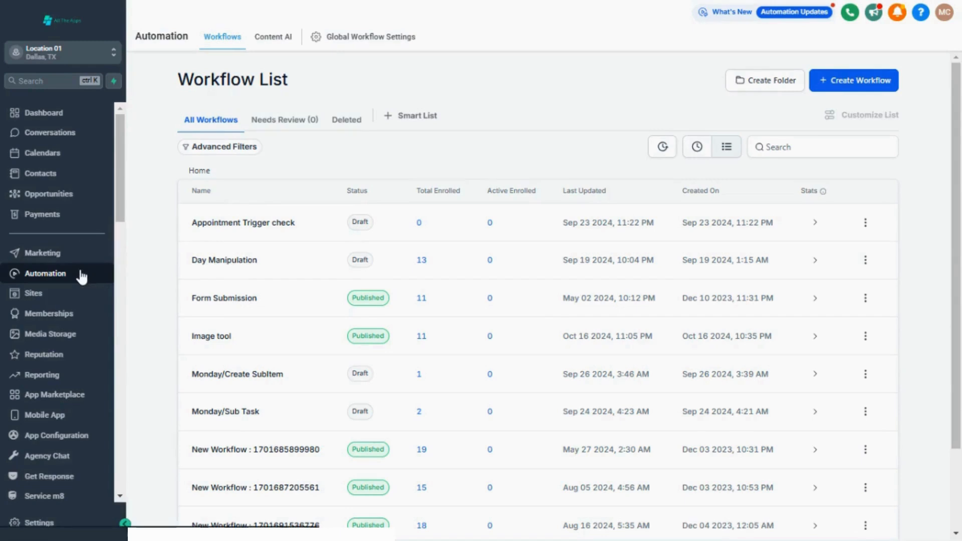
Step: Create a new automation workflow from scratch and dismiss the multiple opportunities notice
click(862, 91)
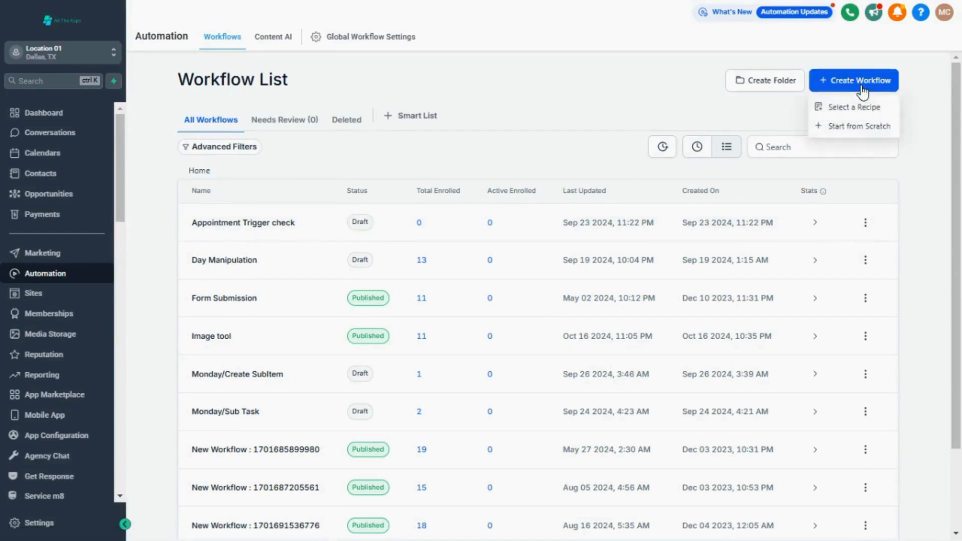
click(859, 127)
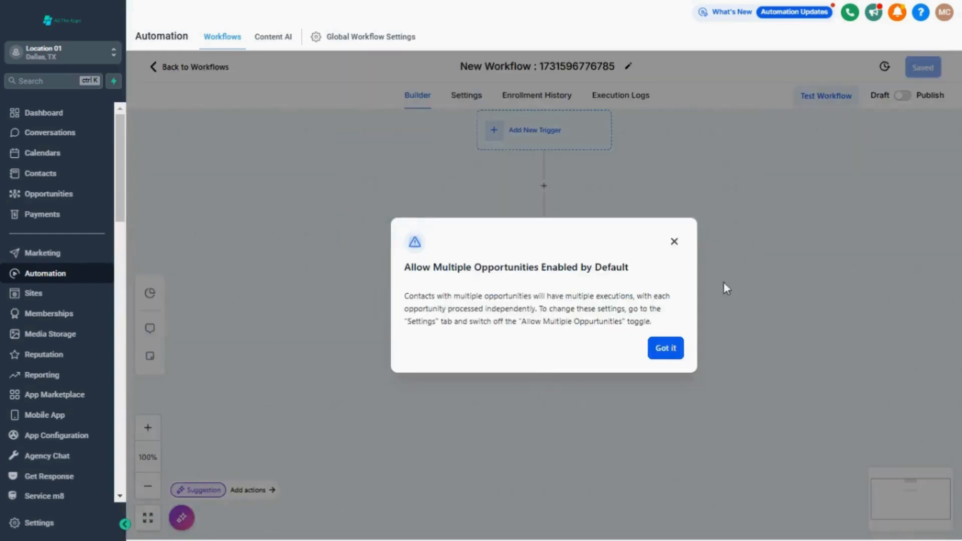
click(667, 353)
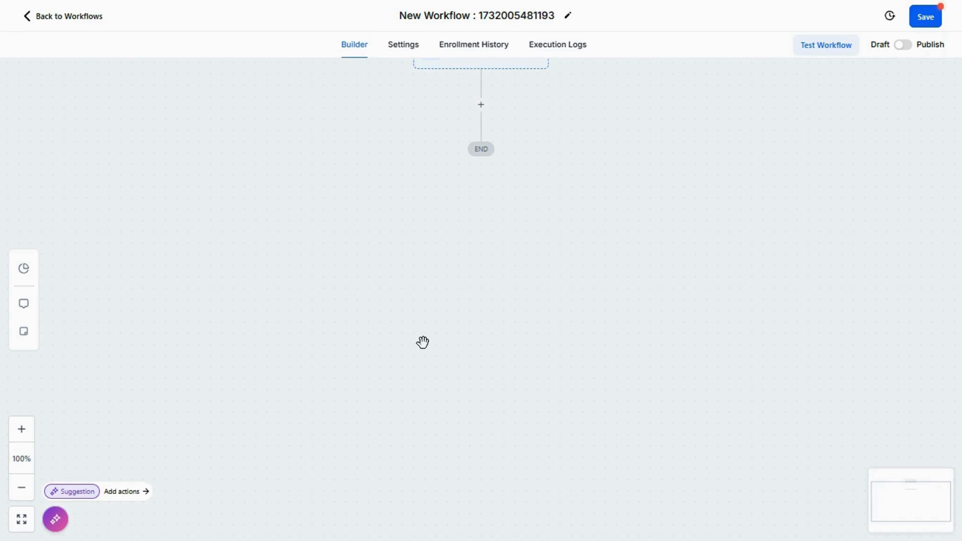
Step: Find "rating" in the workflow's action list, add the Rating Links Tools Zappos action with ID 9966494, and save the action
click(469, 106)
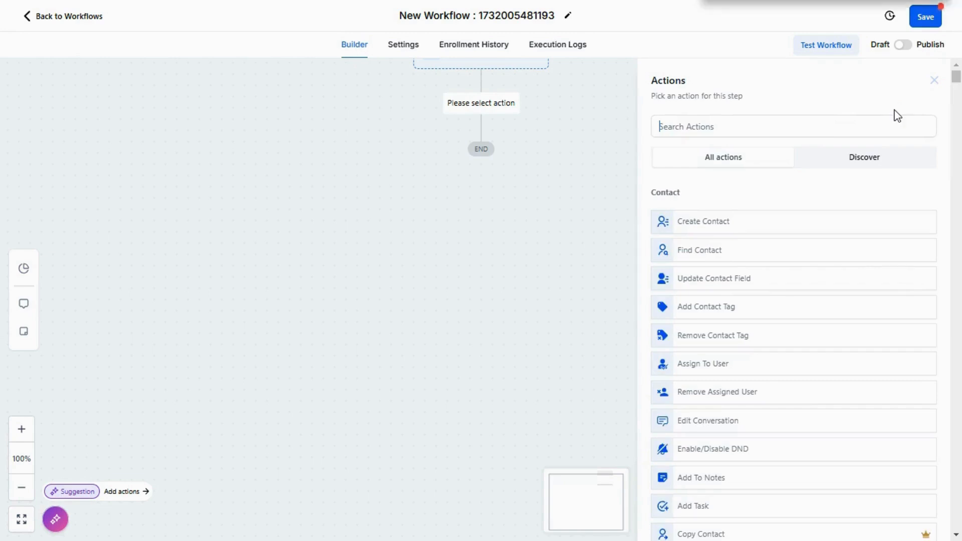
key(ctrl+f)
click(900, 13)
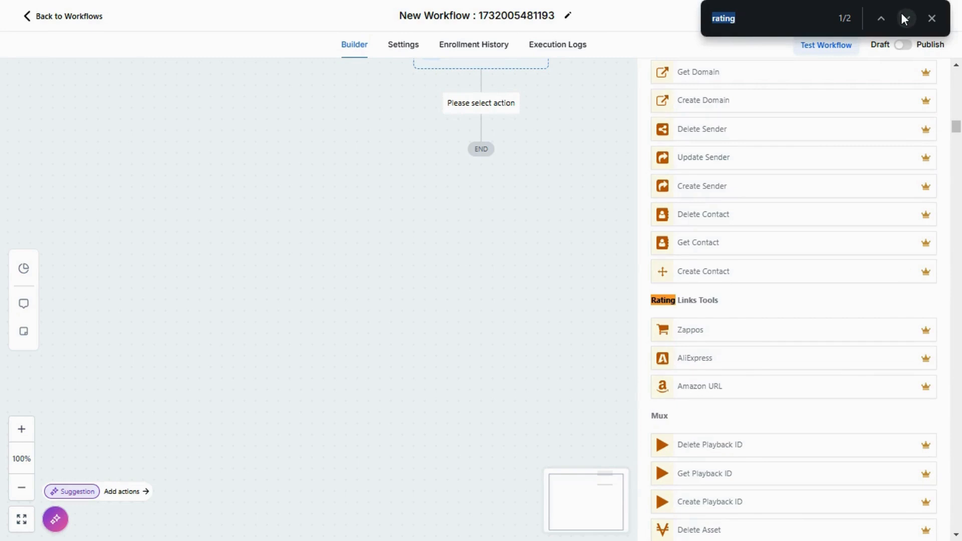
click(902, 14)
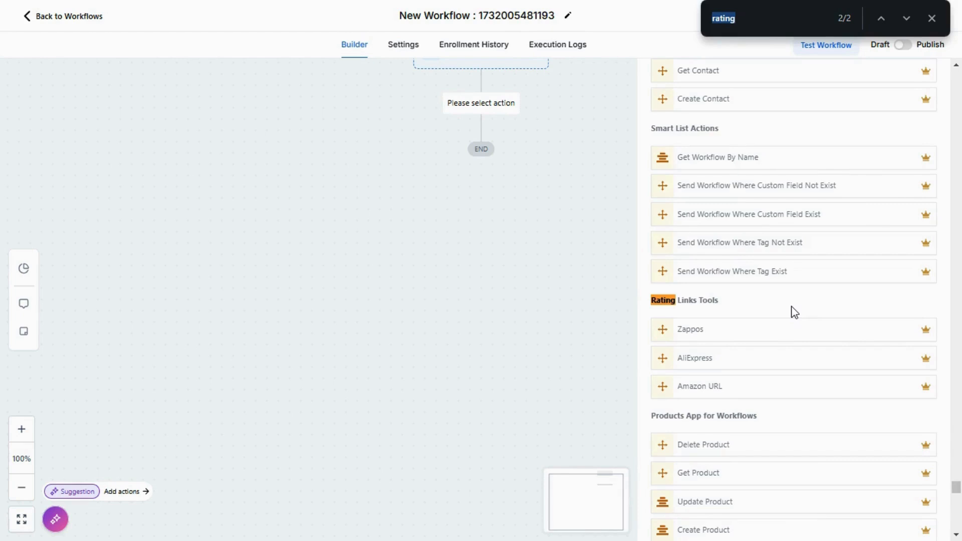
click(738, 328)
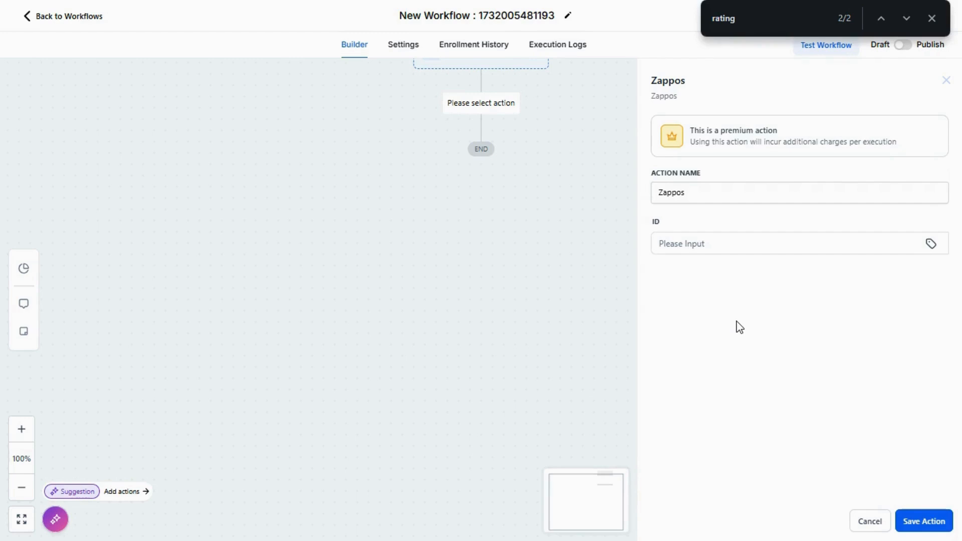
click(791, 246)
text(9966494)
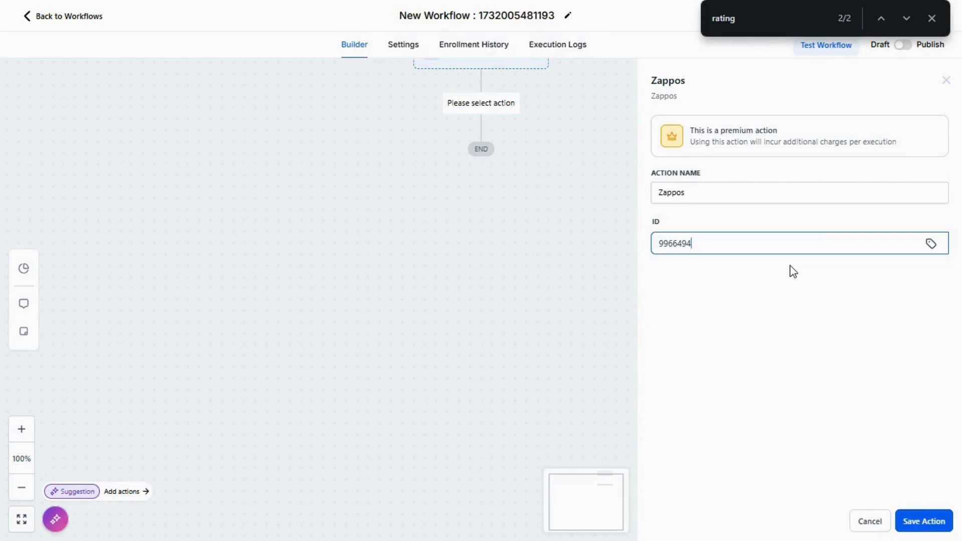
click(925, 521)
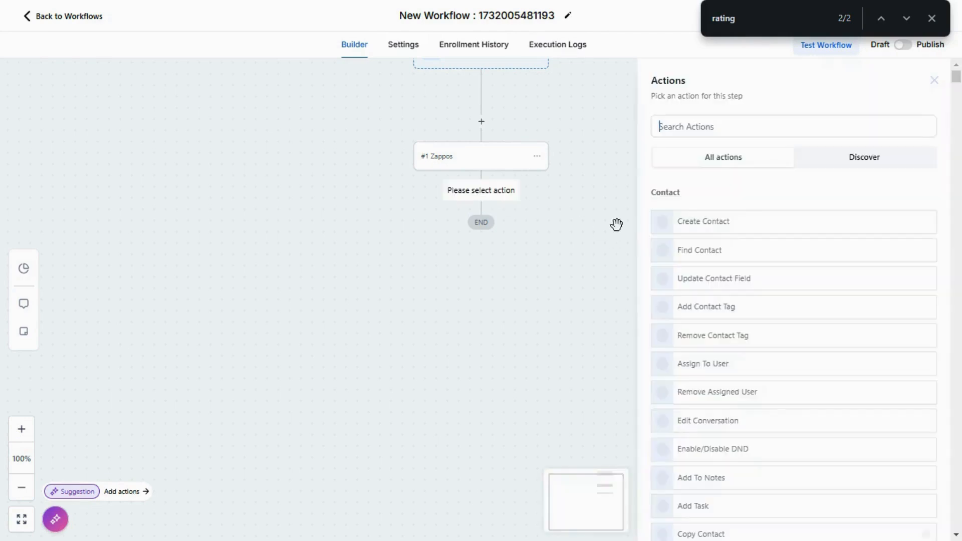
click(906, 20)
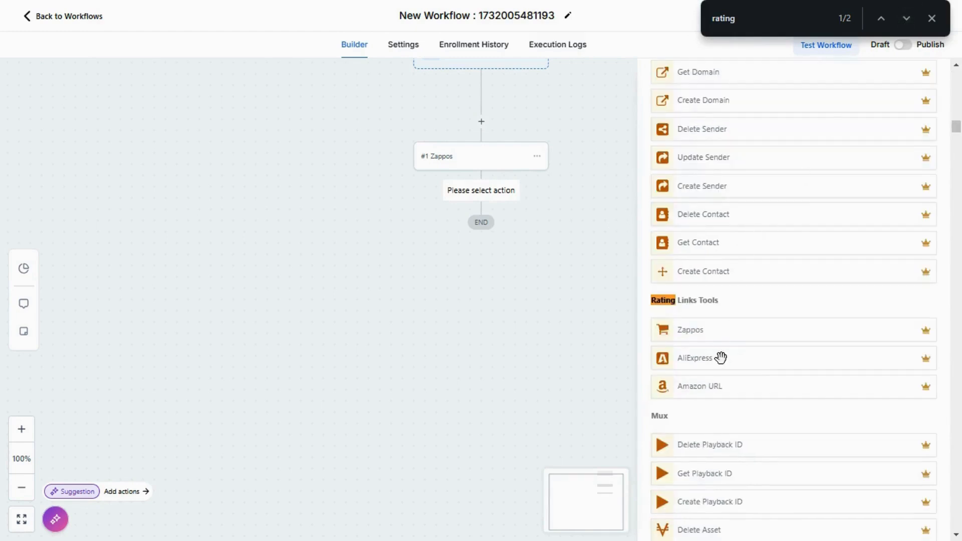
click(722, 365)
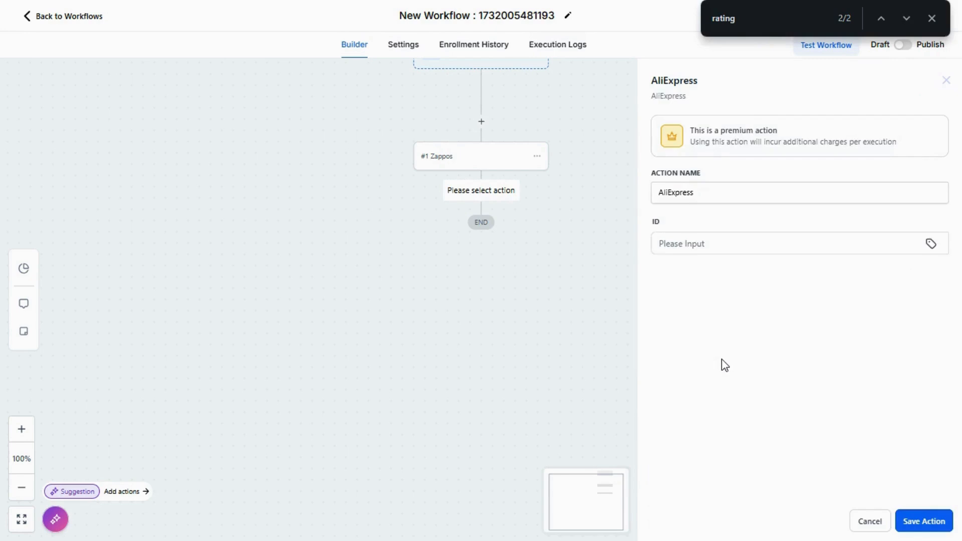
click(867, 521)
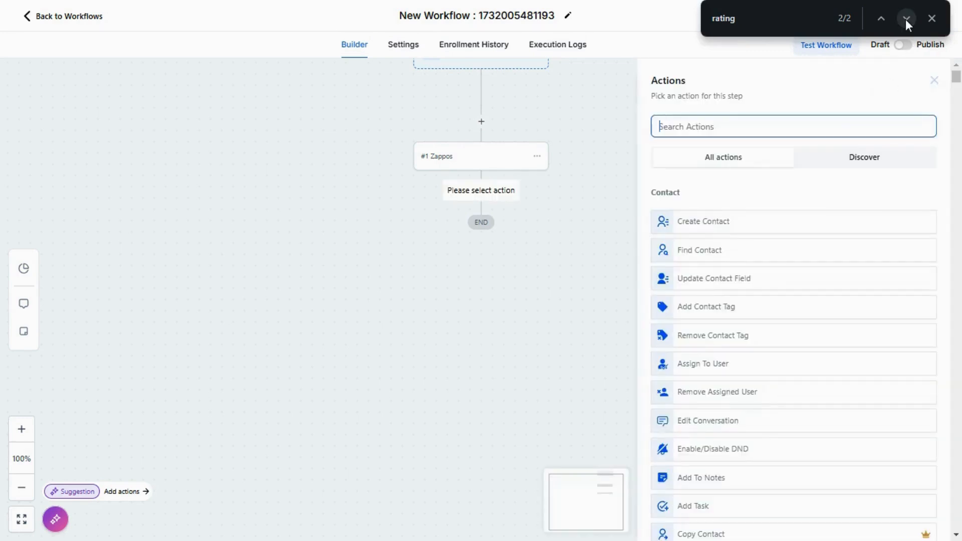
Step: Add the Rating Links Tools AliExpress action below Zappos with ID 300000444 and save the action
click(905, 19)
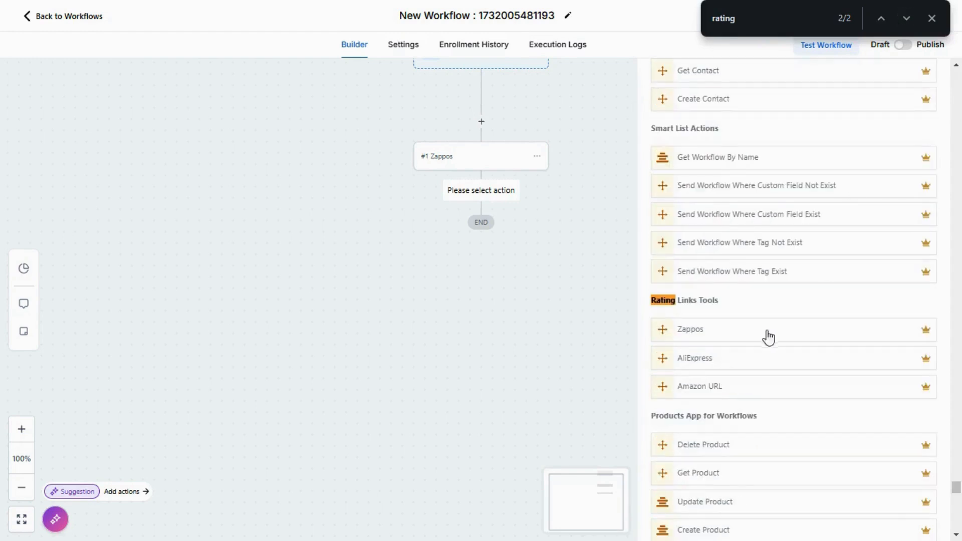
click(742, 361)
click(702, 244)
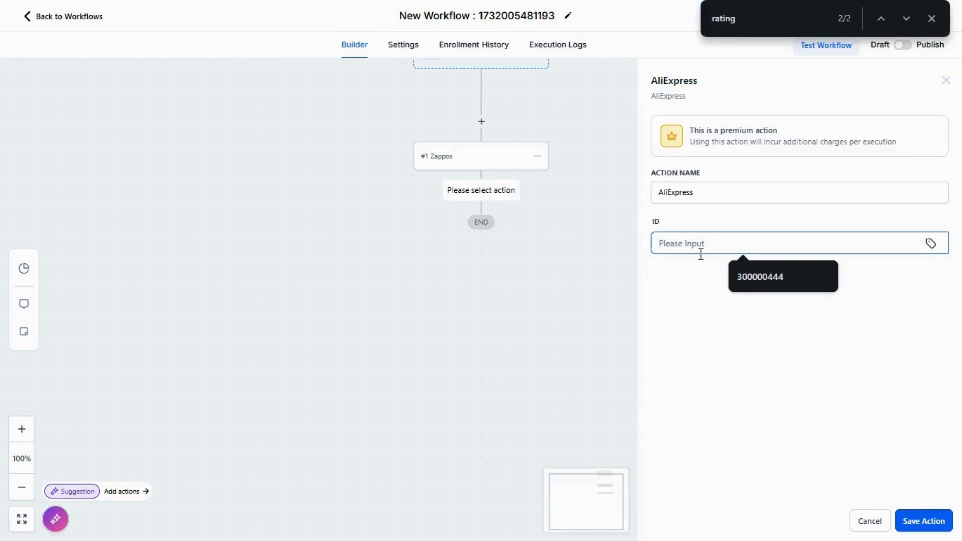
click(762, 270)
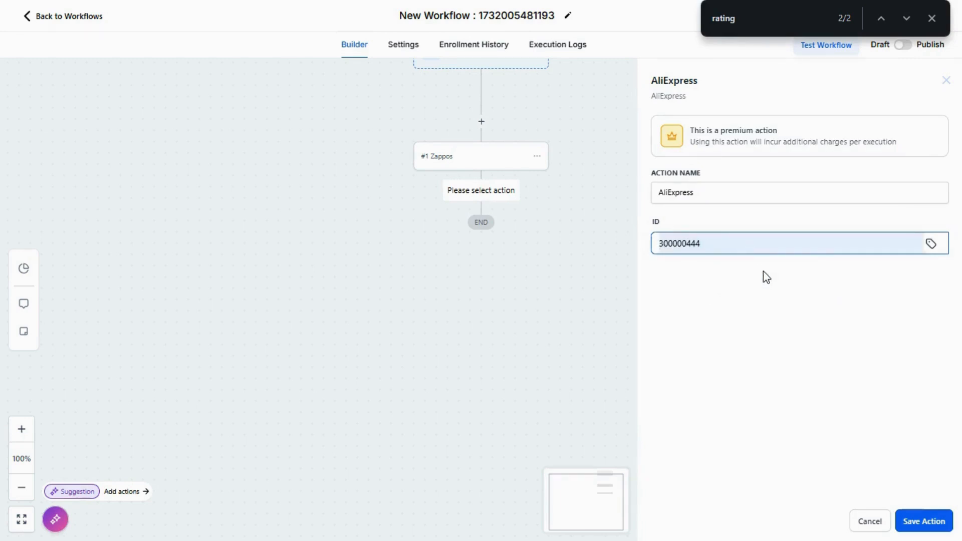
click(919, 519)
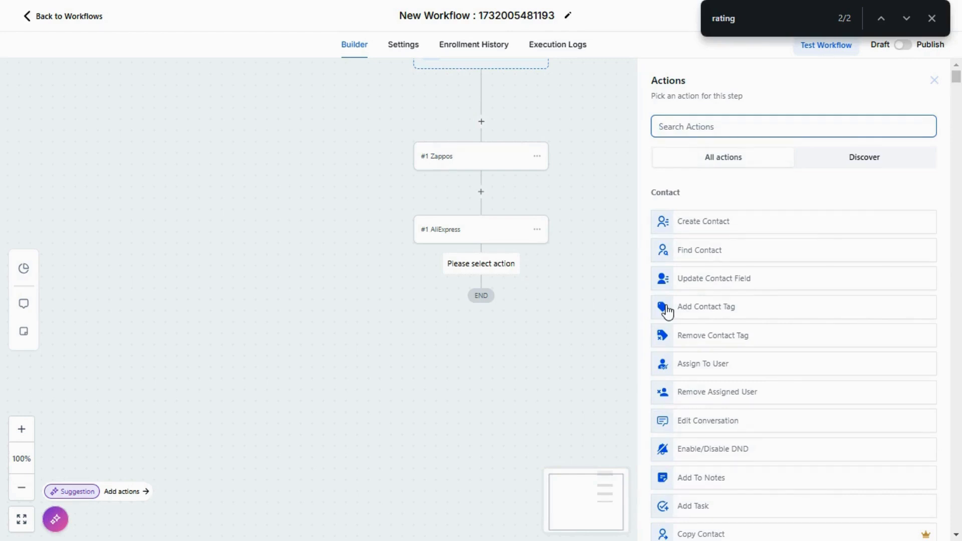
Step: Add the Rating Links Tools Amazon URL action below AliExpress with ID B0798DVT68 and save the action
click(905, 19)
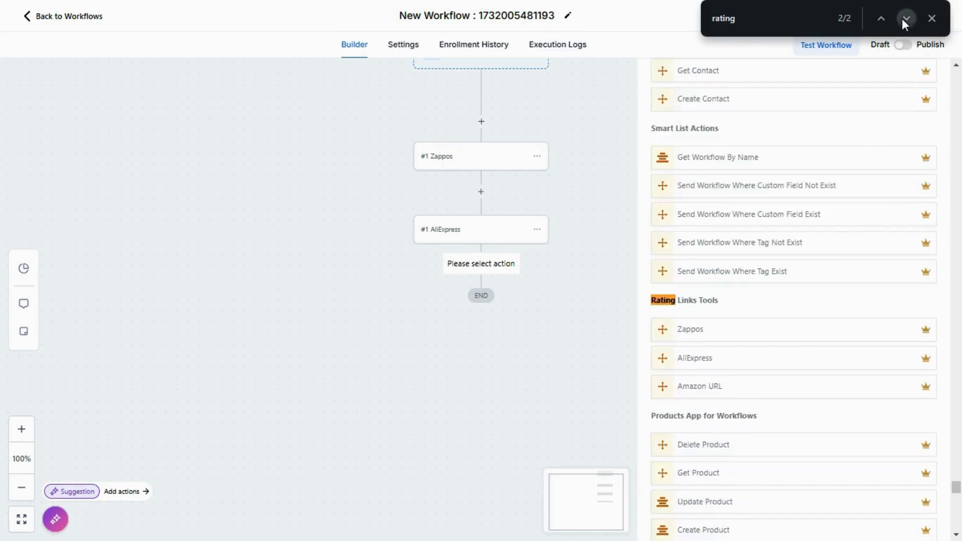
click(726, 386)
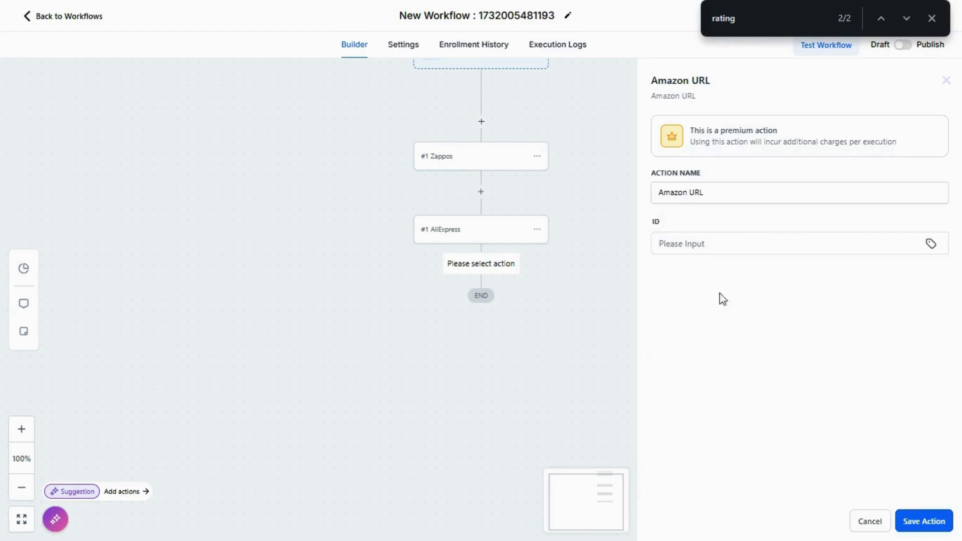
click(701, 245)
click(746, 274)
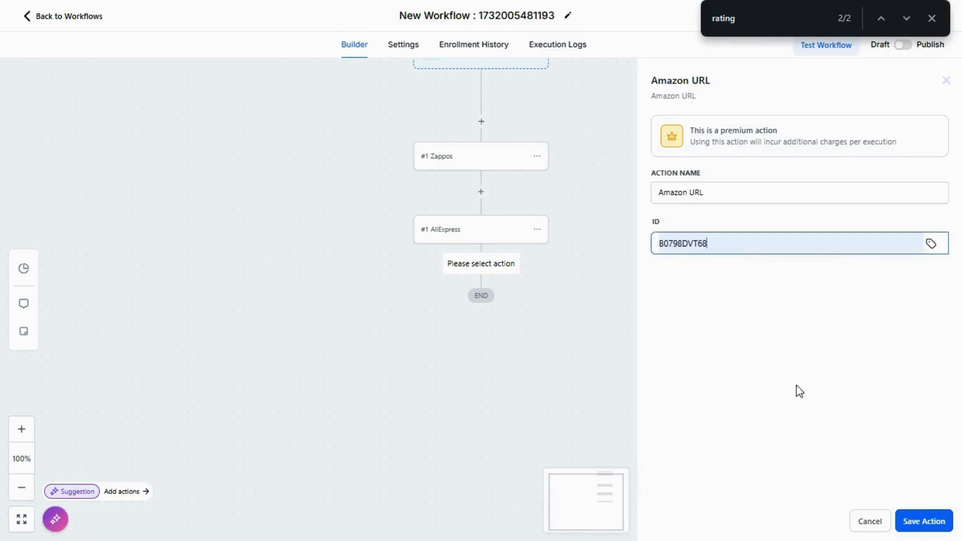
click(934, 527)
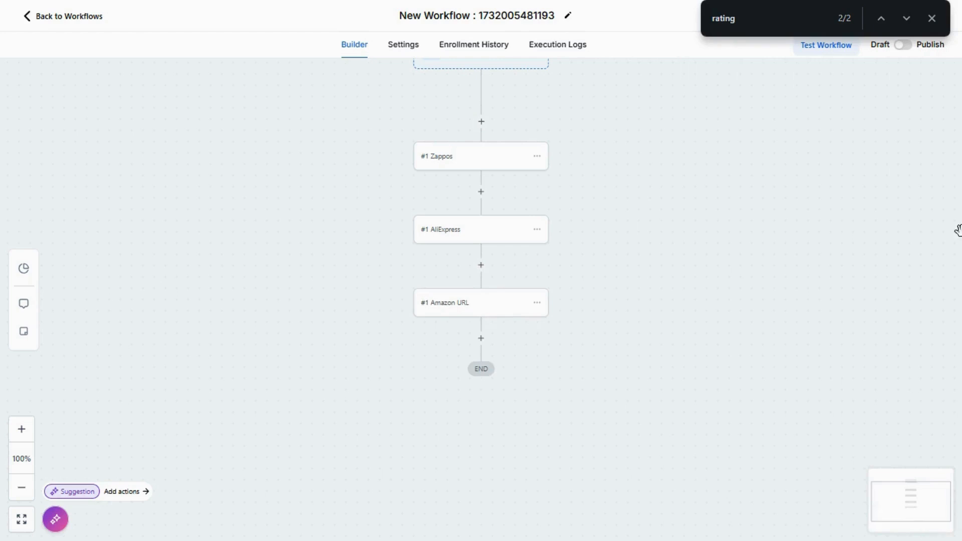
Step: Close the page search and save the workflow
click(930, 19)
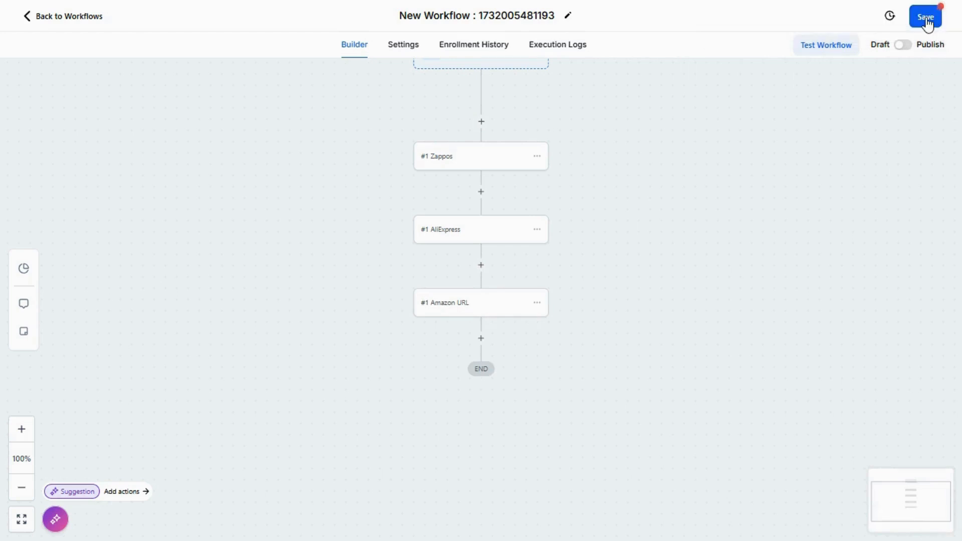
click(926, 20)
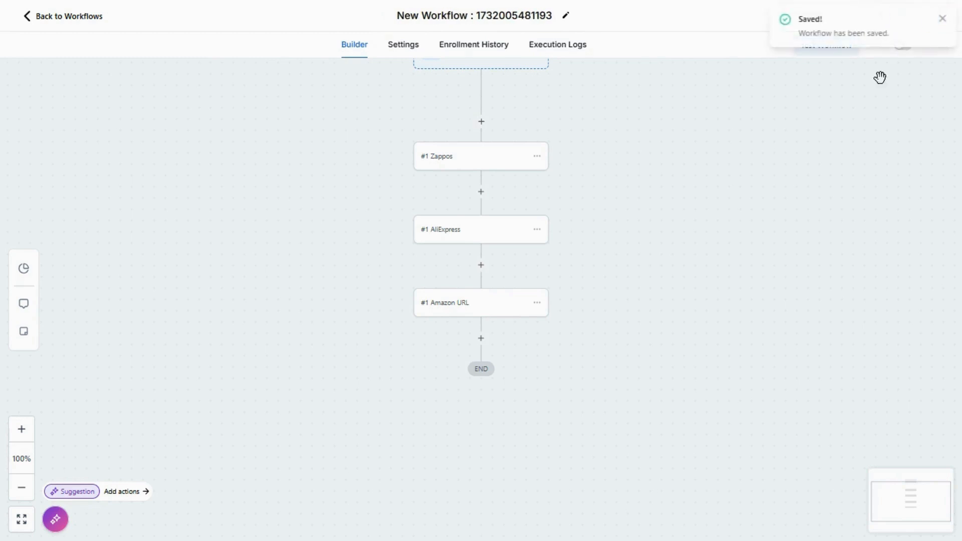
Step: Add an Add To Notes action below Amazon URL and insert the Data value of #1 Zappos in the note
click(481, 339)
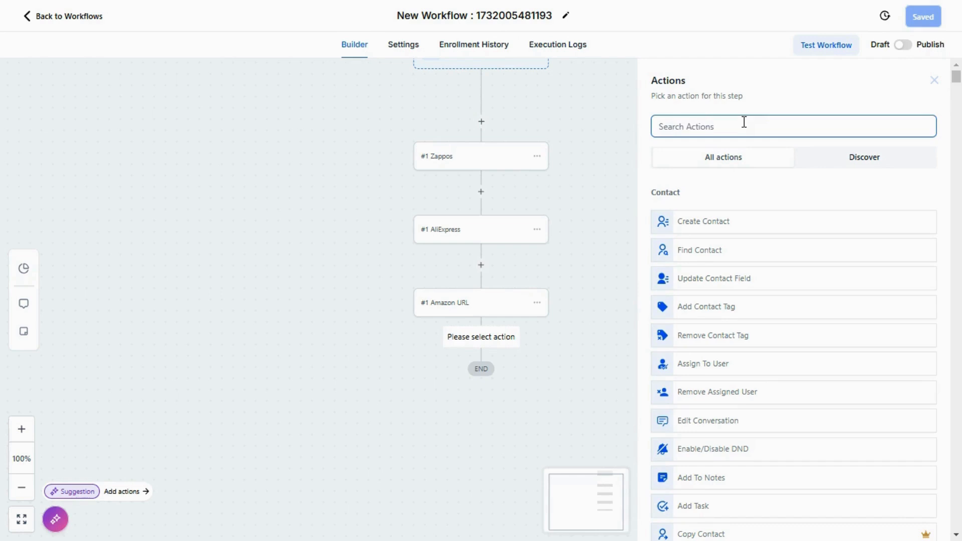
text(notes)
click(731, 213)
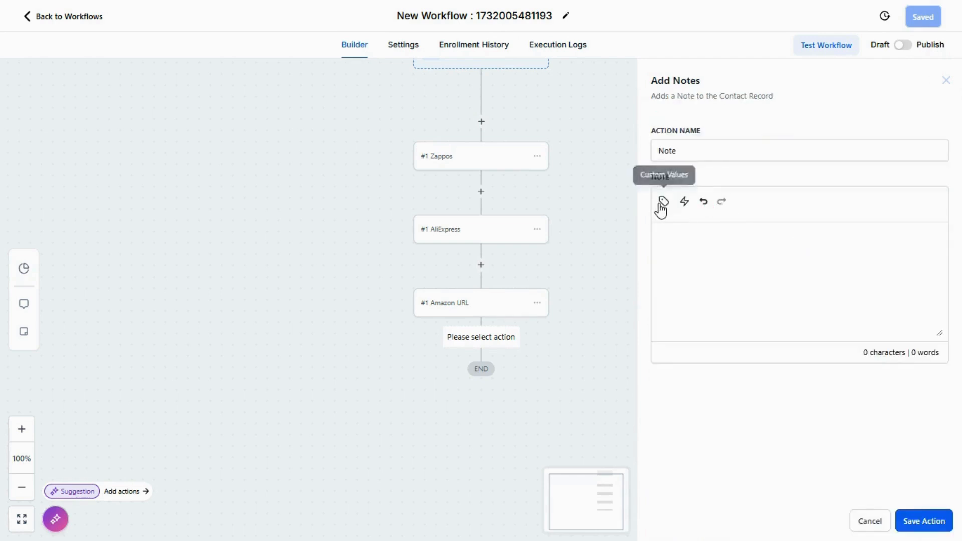
click(661, 204)
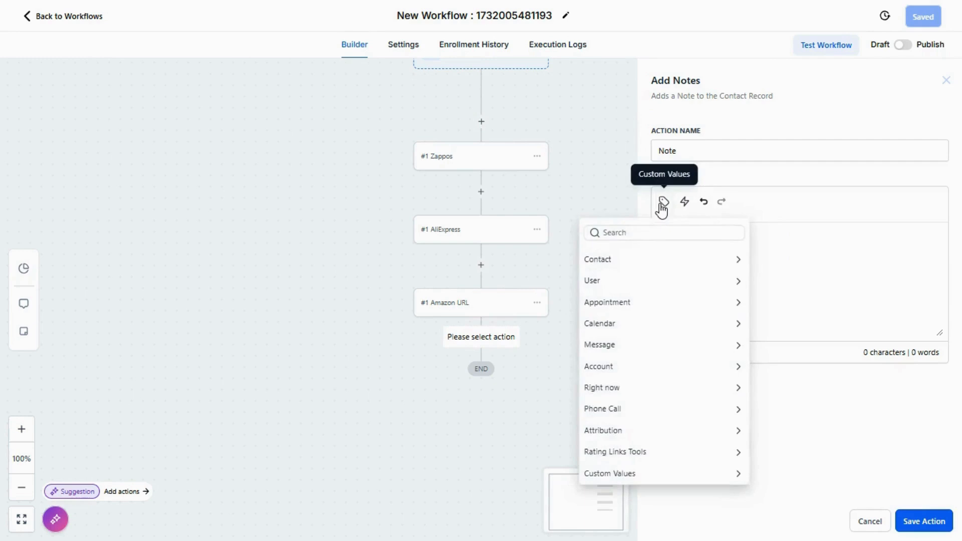
click(641, 453)
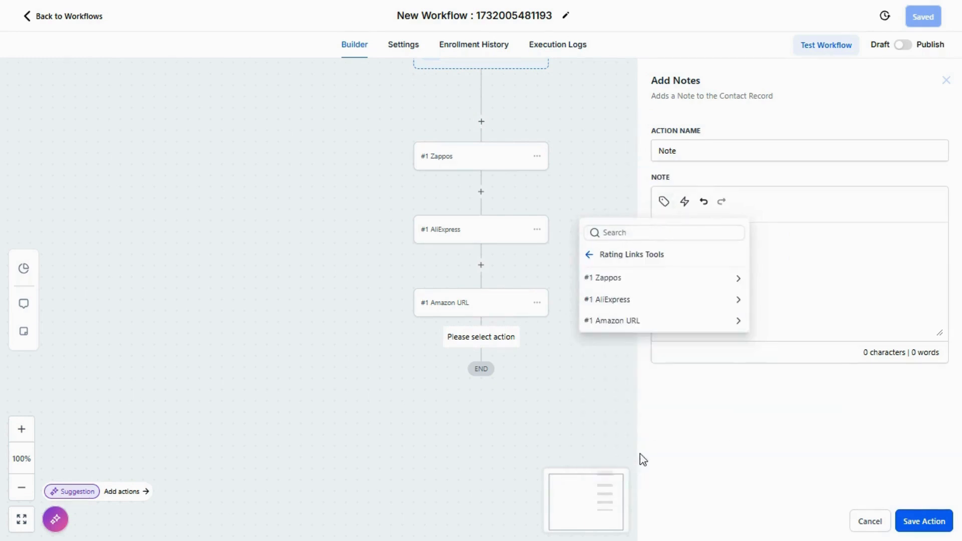
click(644, 280)
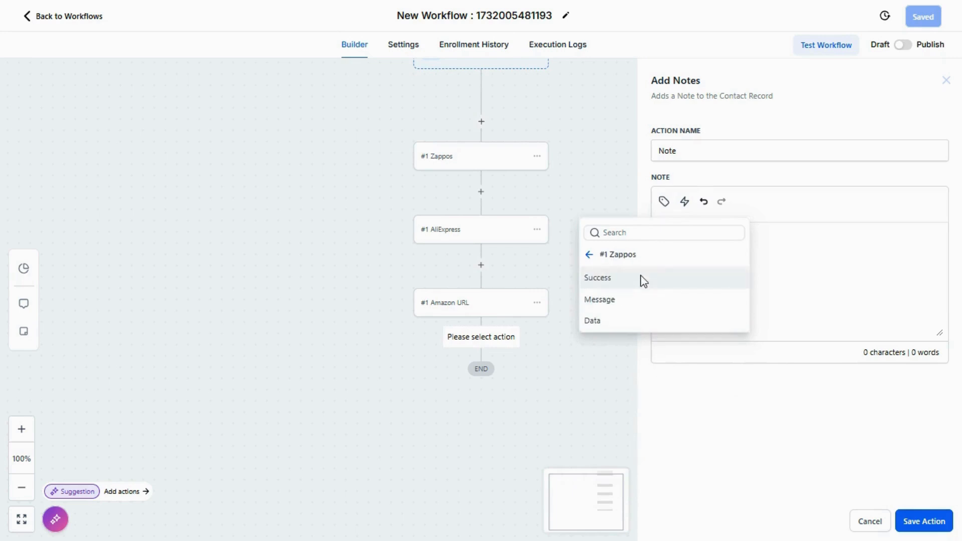
click(642, 320)
click(663, 204)
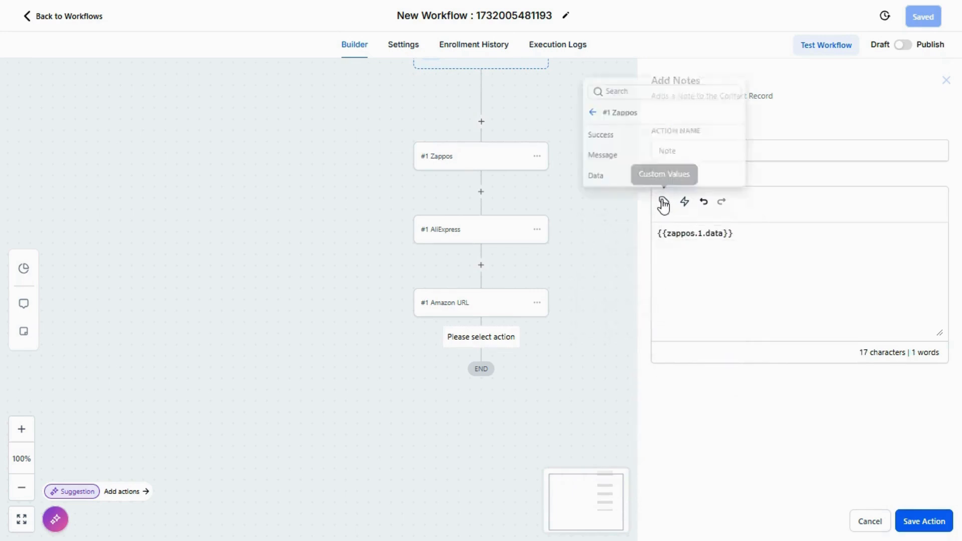
click(659, 177)
drag(808, 234, 732, 233)
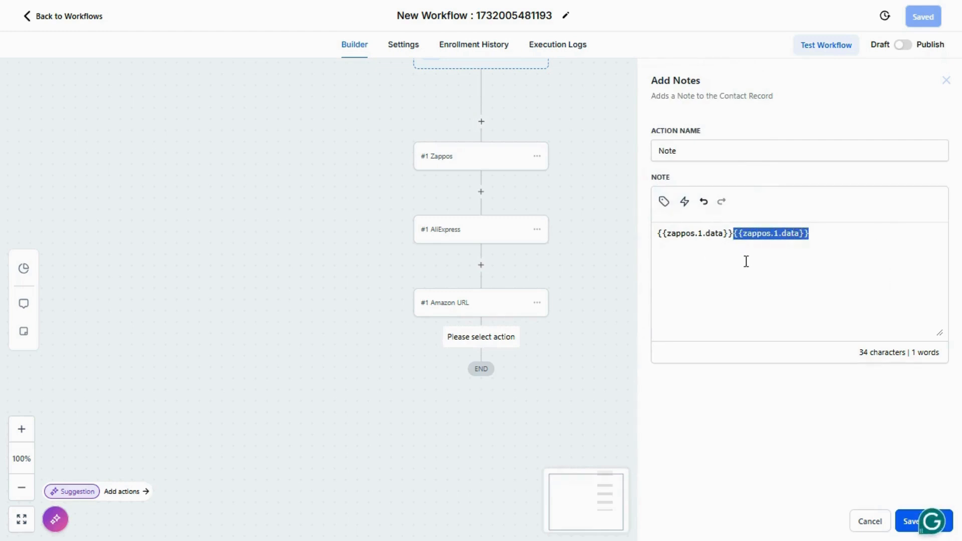
key(BackSpace)
Step: Insert the Data value of #1 AliExpress on its own line below the Zappos value and start a third line
click(664, 202)
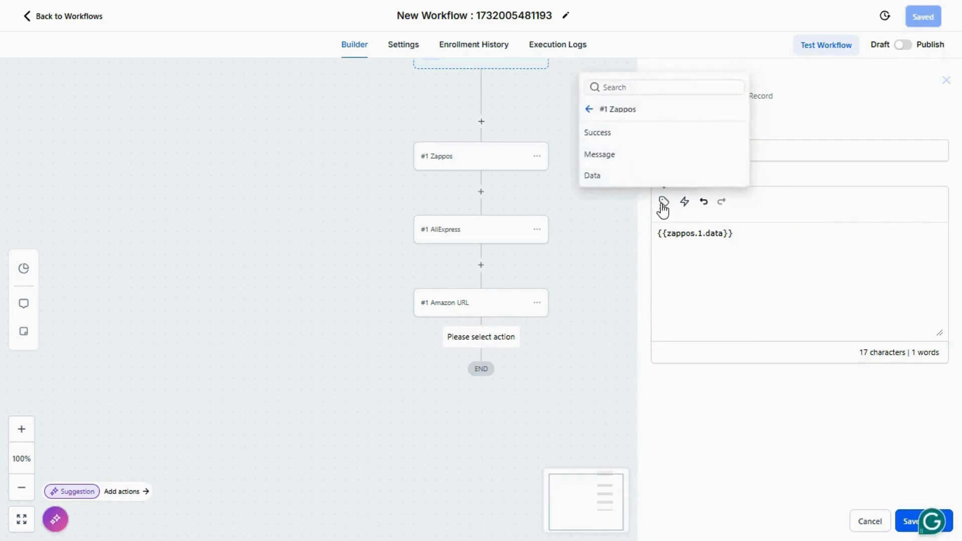
click(599, 112)
click(628, 156)
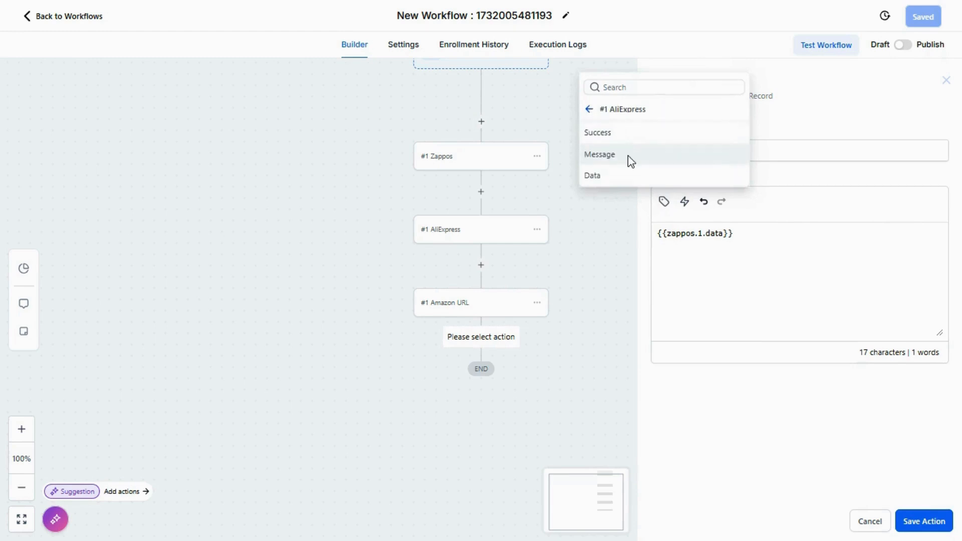
click(611, 179)
click(736, 235)
key(Return)
click(754, 254)
key(Return)
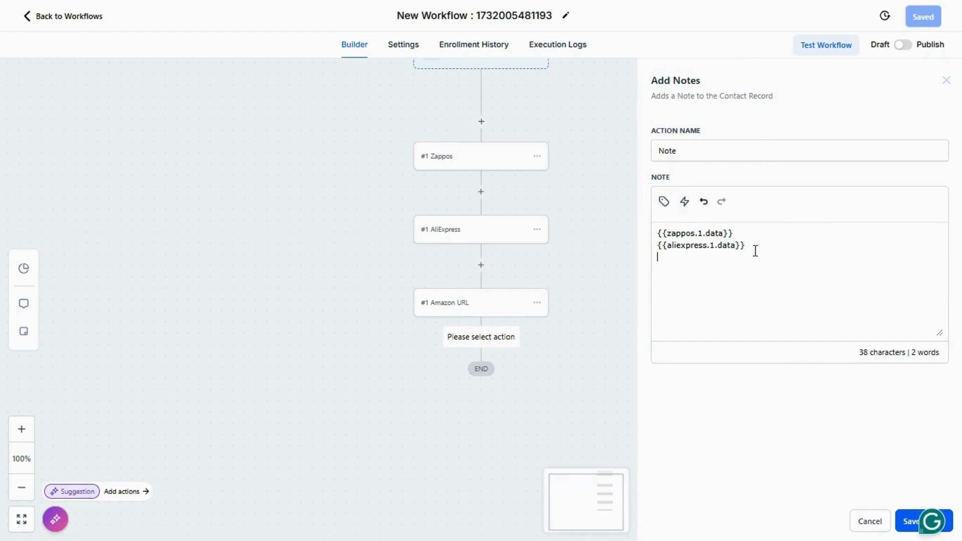
Step: Insert the Data value of #1 Amazon URL on the note's third line and save the action
click(664, 203)
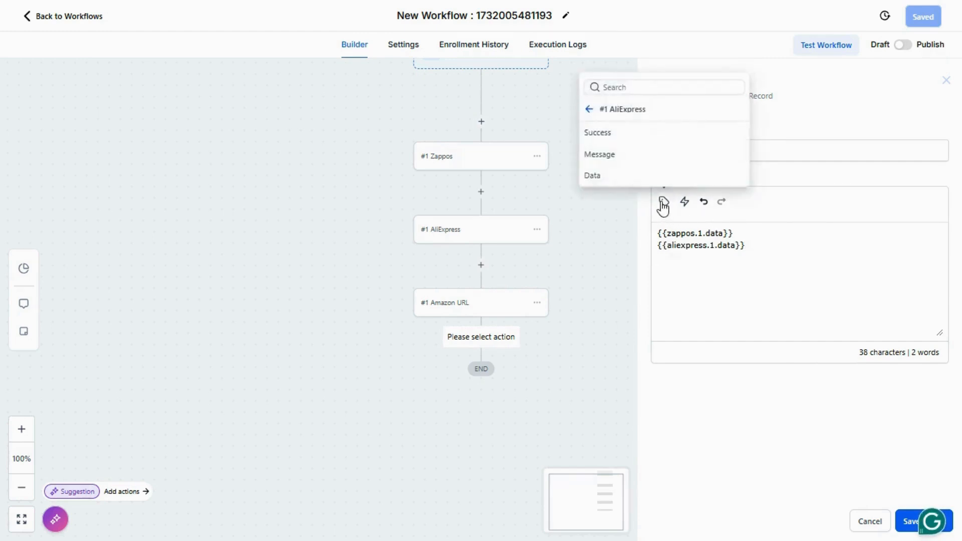
click(589, 110)
click(617, 179)
click(617, 178)
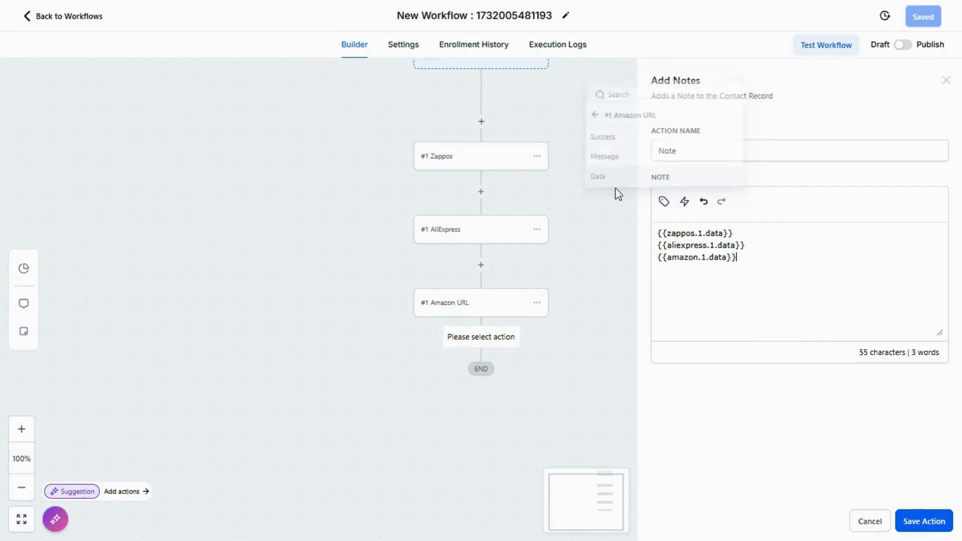
click(776, 238)
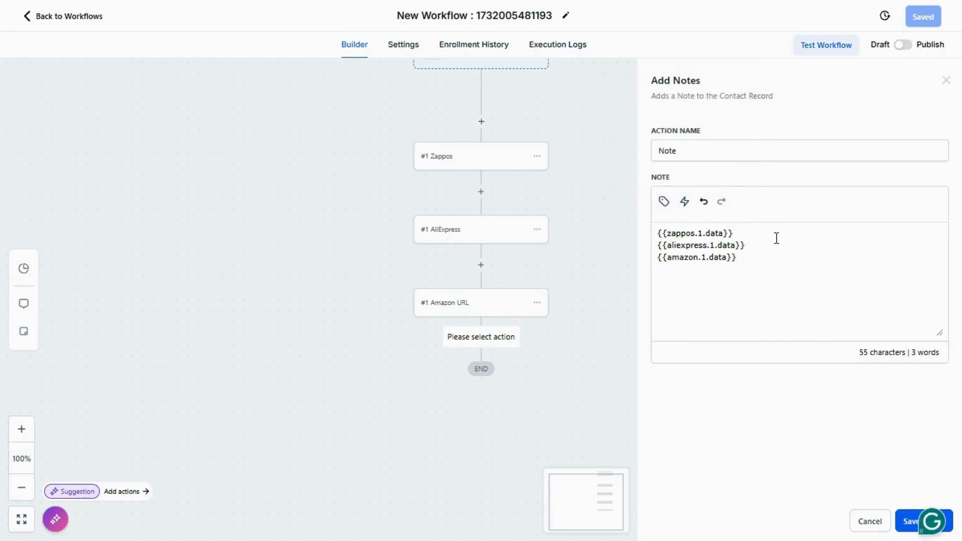
click(905, 520)
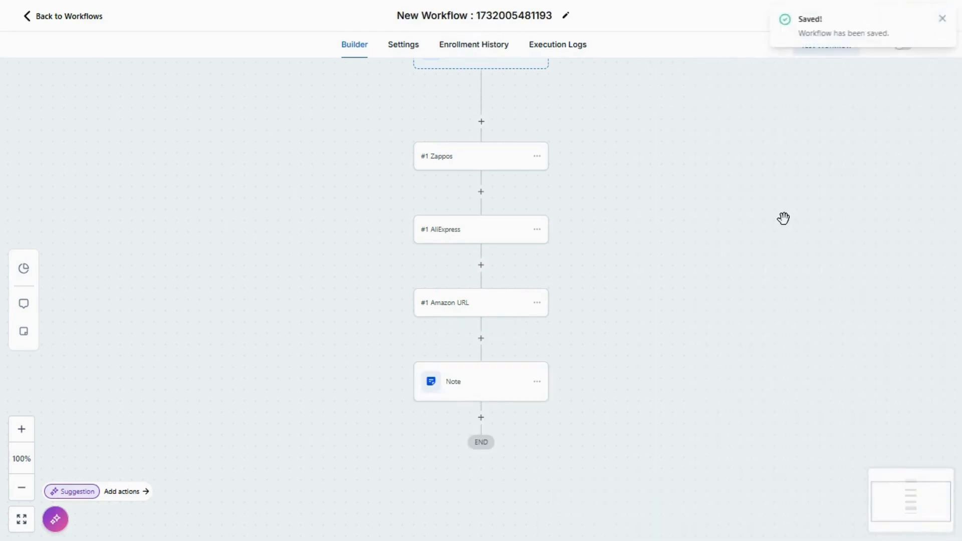
Step: Run a workflow test on an existing contact and refresh the workflow's execution logs
click(820, 58)
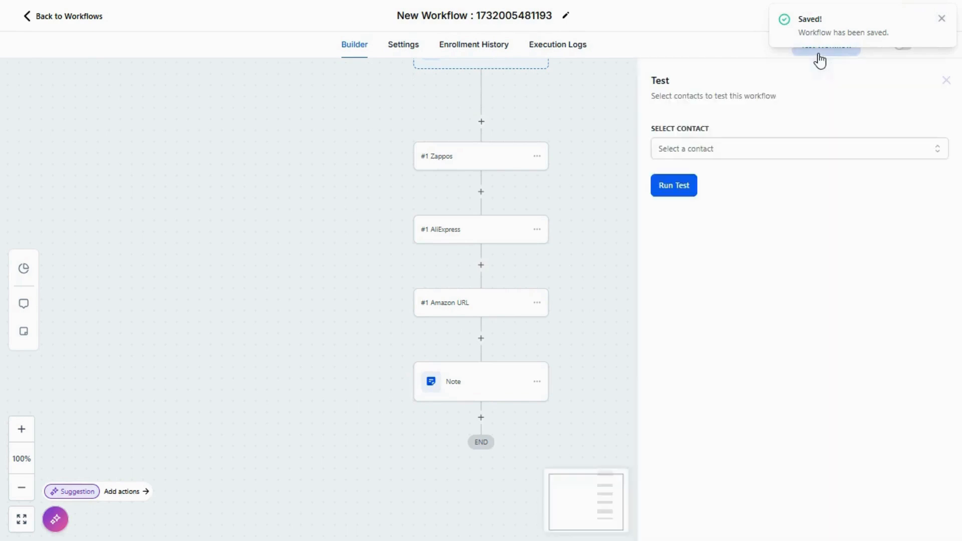
click(732, 153)
click(719, 216)
click(819, 133)
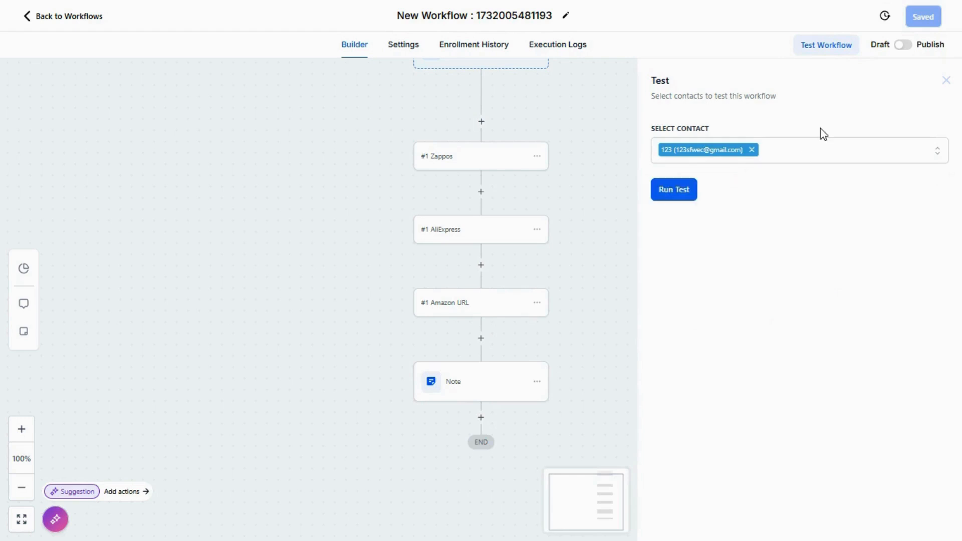
click(673, 190)
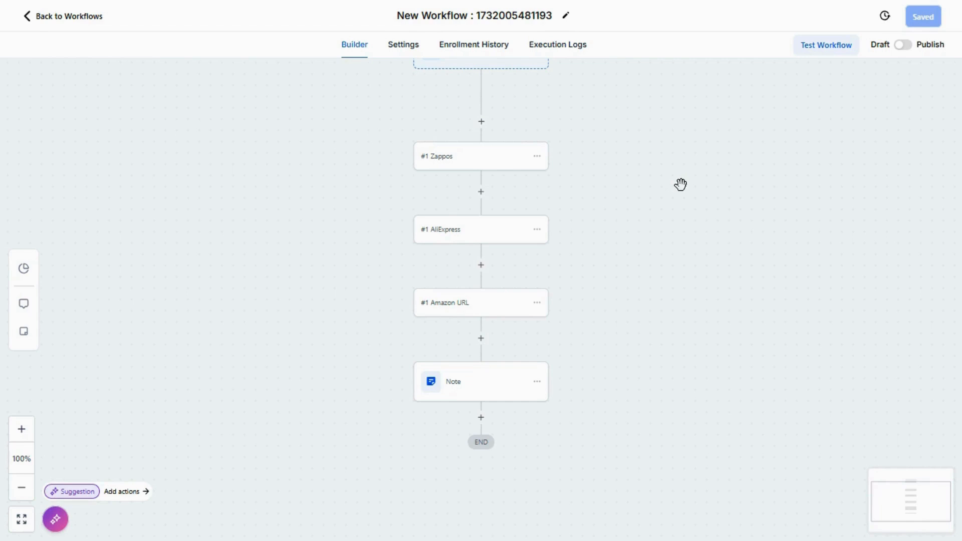
click(554, 54)
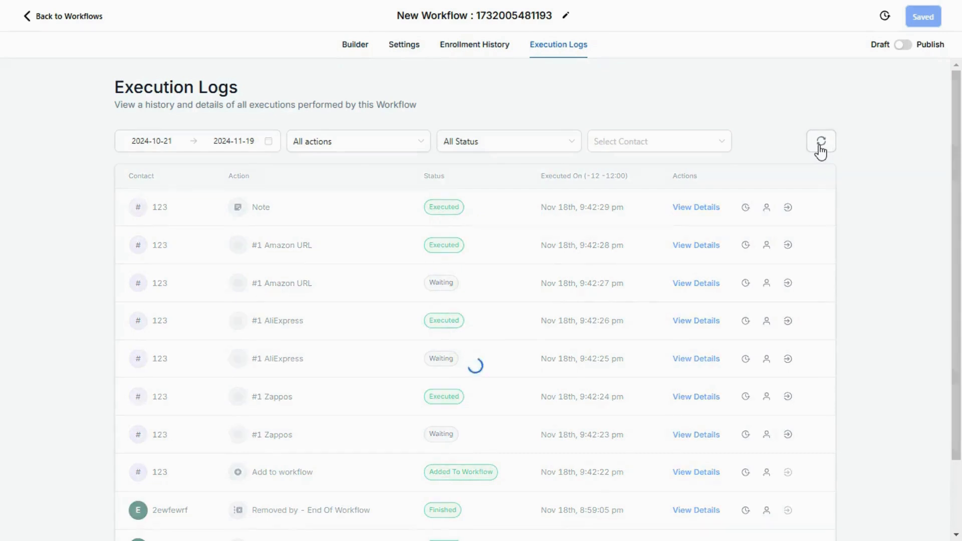
click(821, 145)
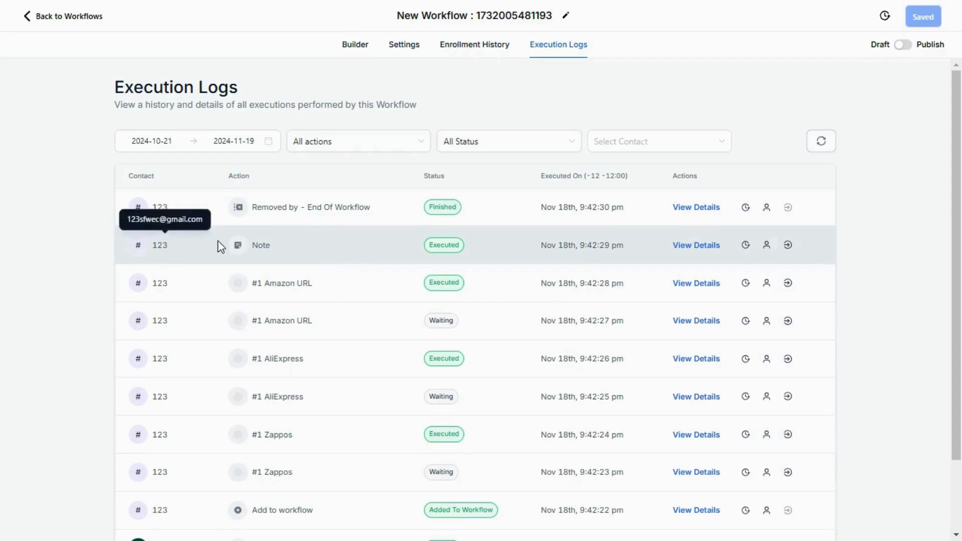
Step: Open the tested contact's record from the Note log entry, ignore the phone configuration warning, and display the contact's notes
click(159, 249)
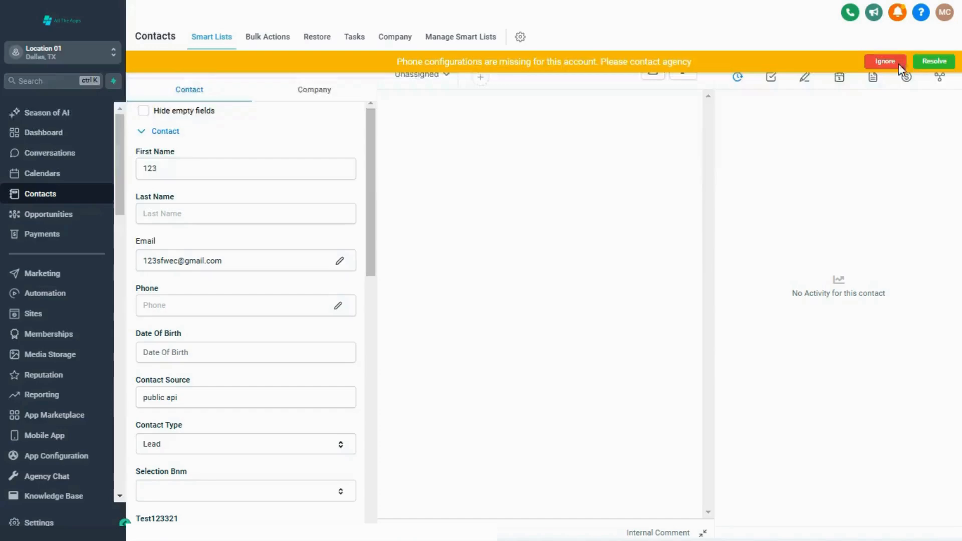
click(885, 62)
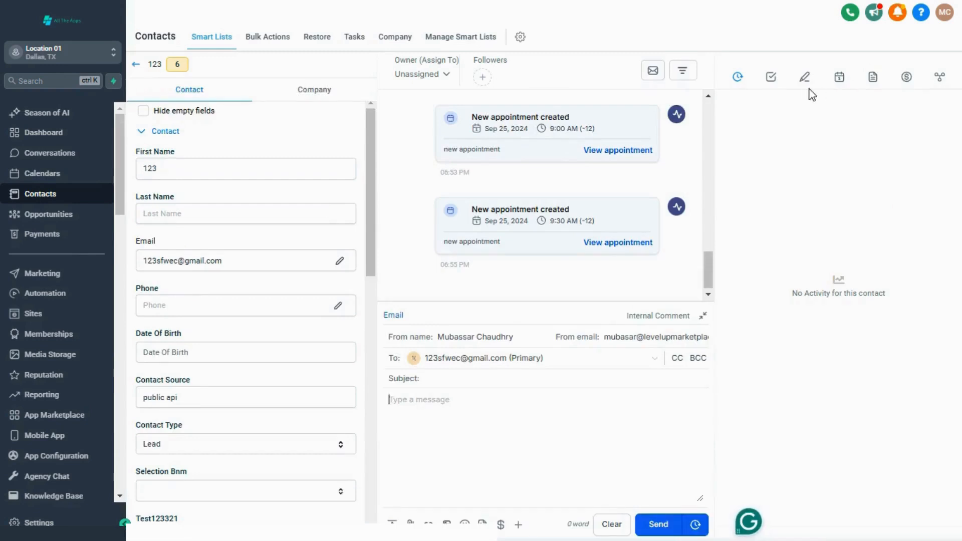
click(805, 79)
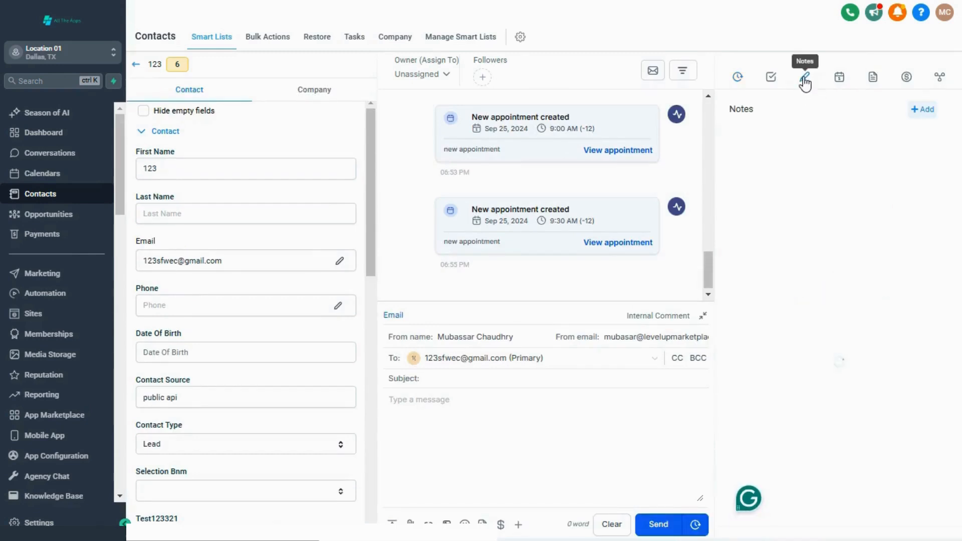